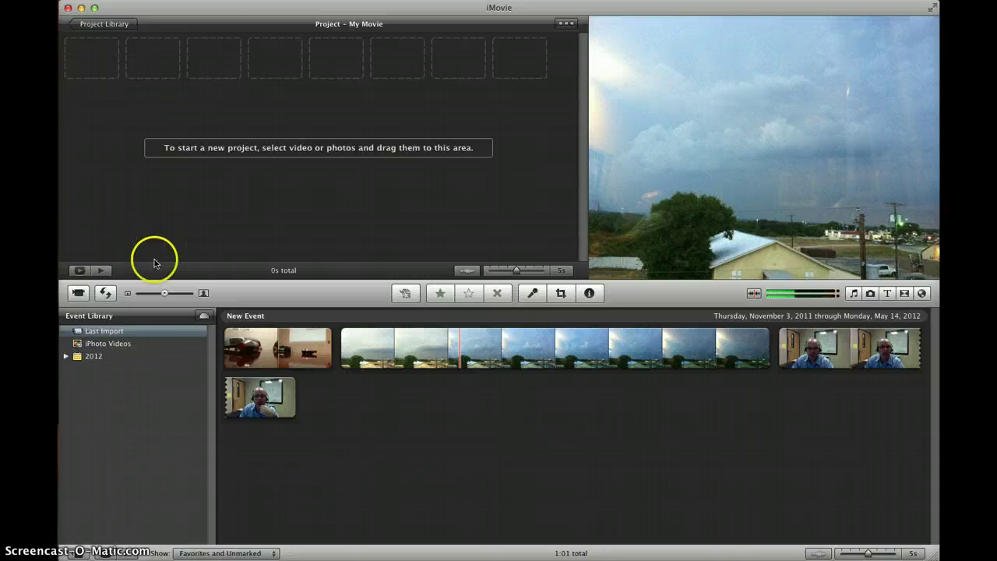
- Select iPhoto Videos in the Event Library to list the Mar 11, May 5 and May 7 clips
left_click(118, 344)
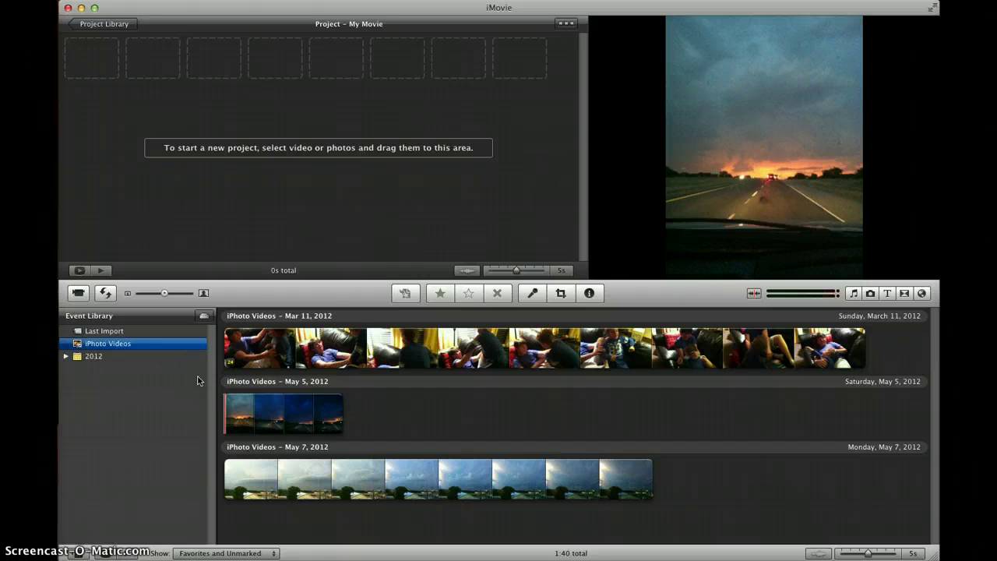
- Open the iPad camera import window in Manual mode with only the 12s classroom clip checked
left_click(78, 293)
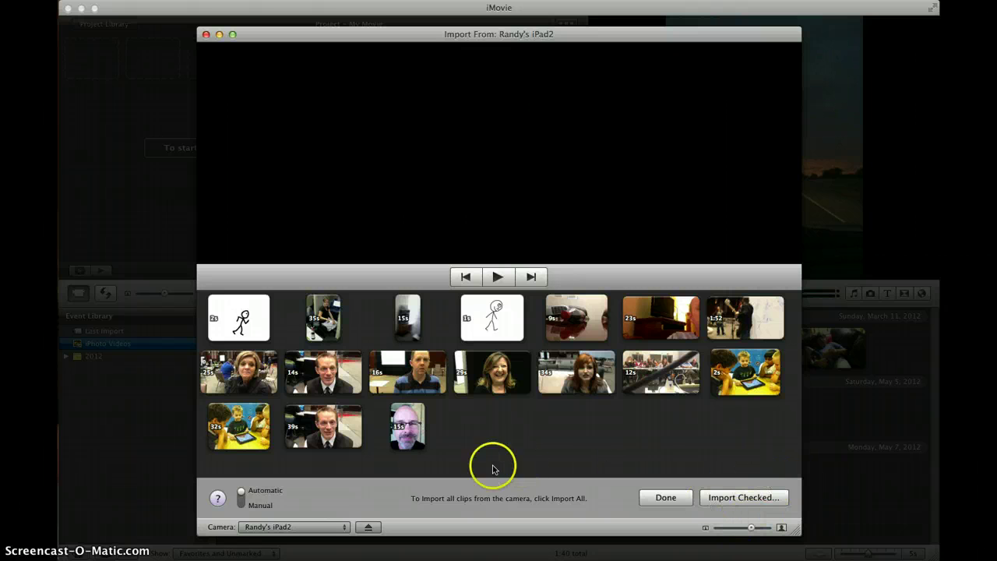
left_click(240, 504)
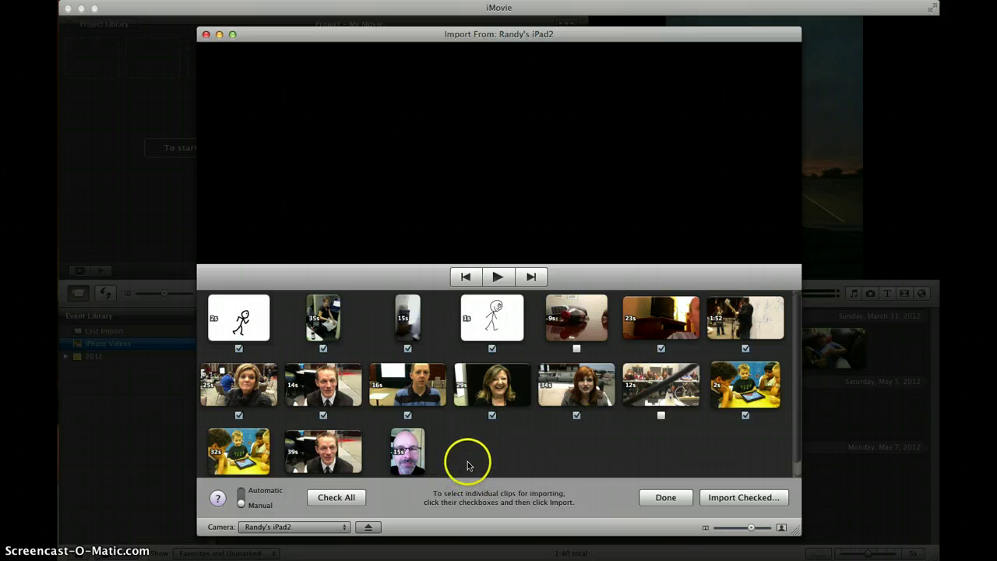
scroll(467, 457, "down", 1)
left_click(338, 499)
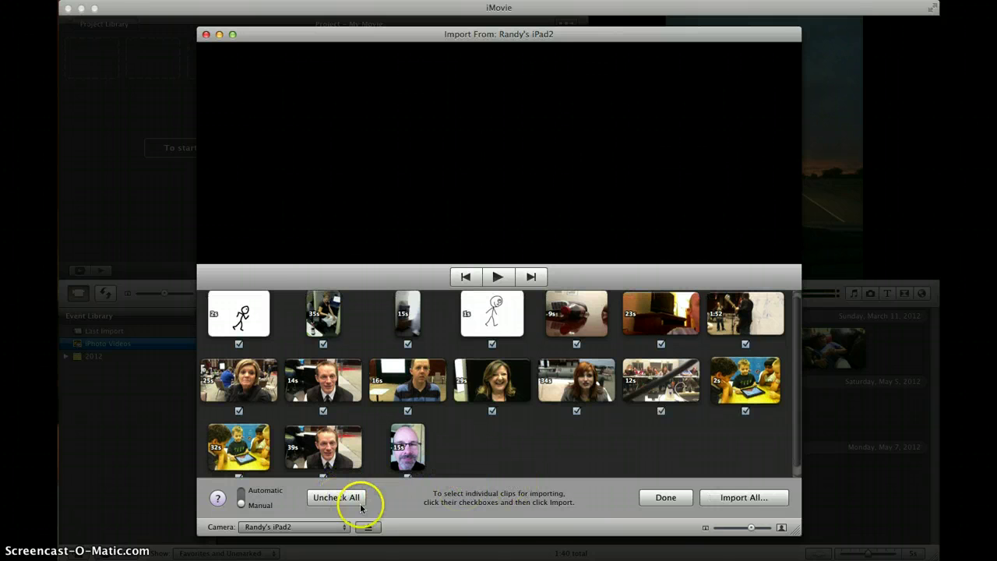
left_click(338, 498)
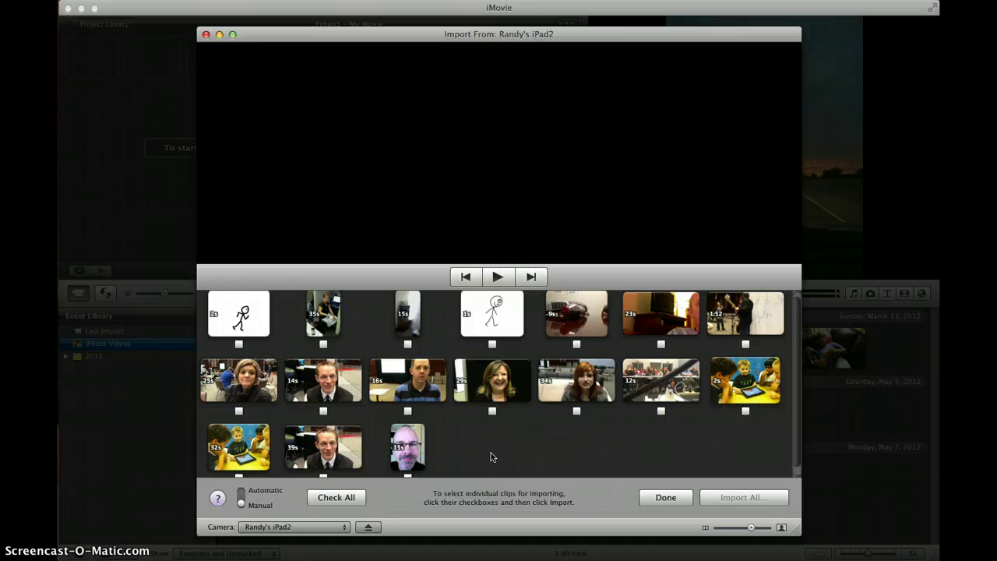
scroll(490, 456, "down", 1)
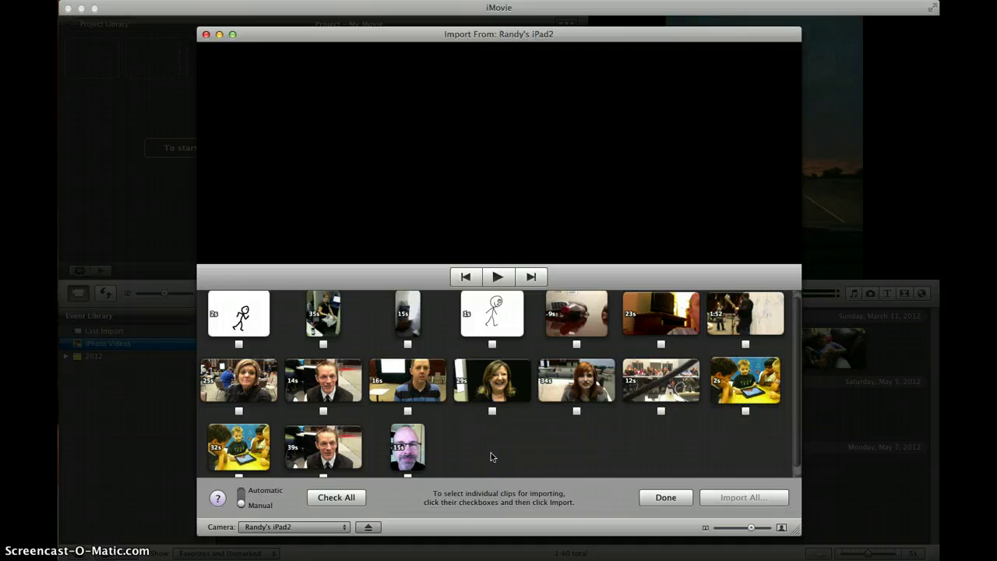
left_click(661, 407)
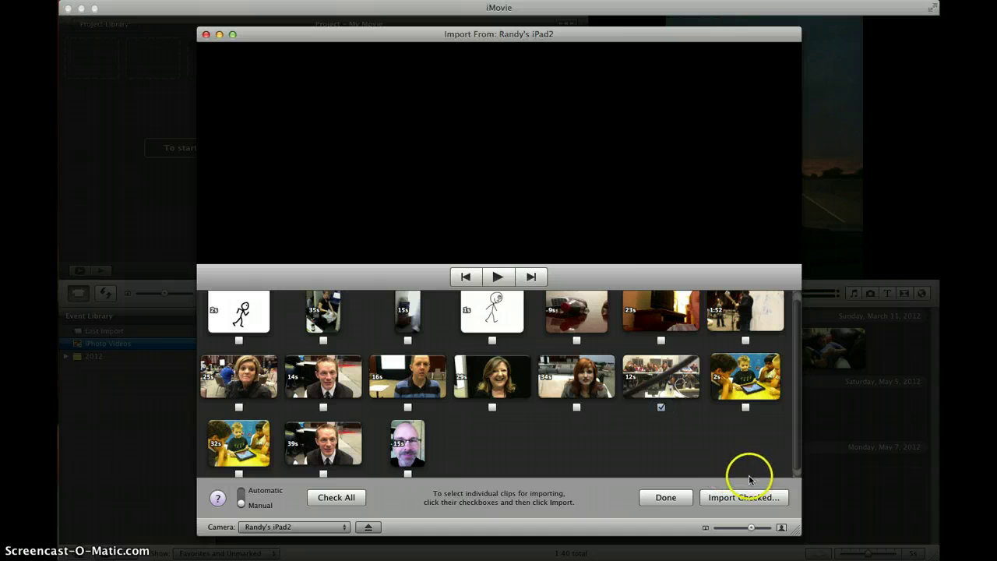
- Import the checked 12s clip into the existing New Event and acknowledge the Import complete message
left_click(747, 499)
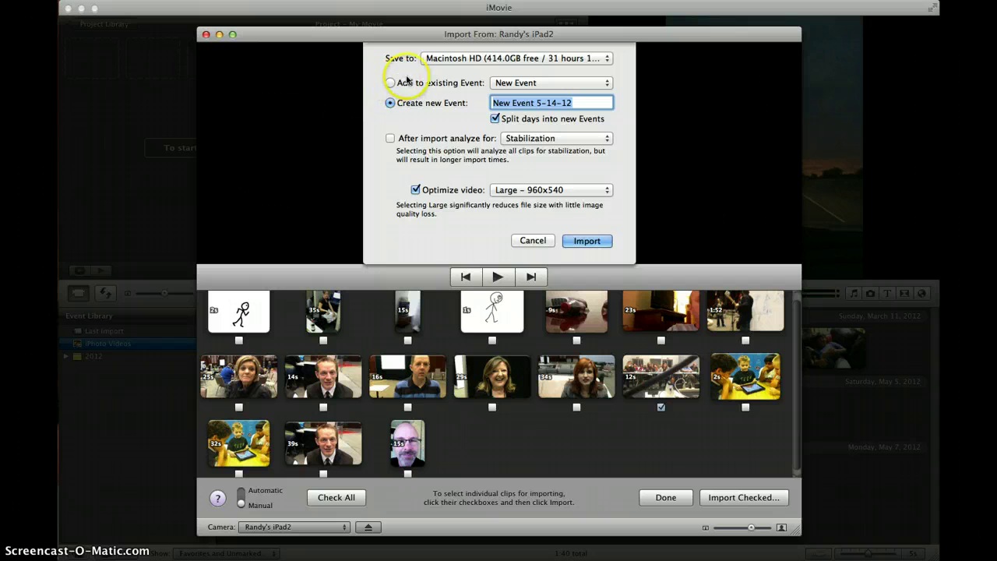
left_click(389, 83)
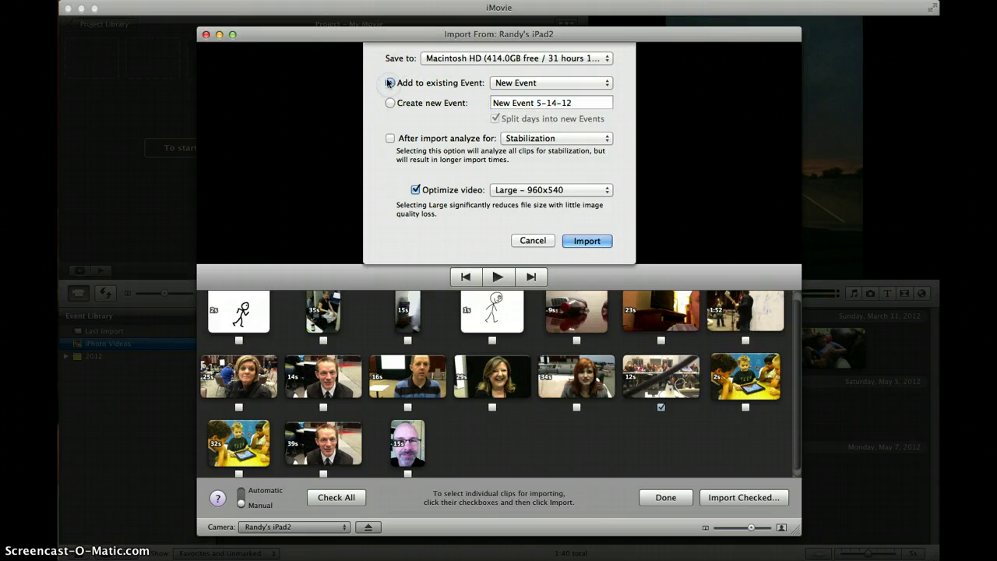
left_click(586, 242)
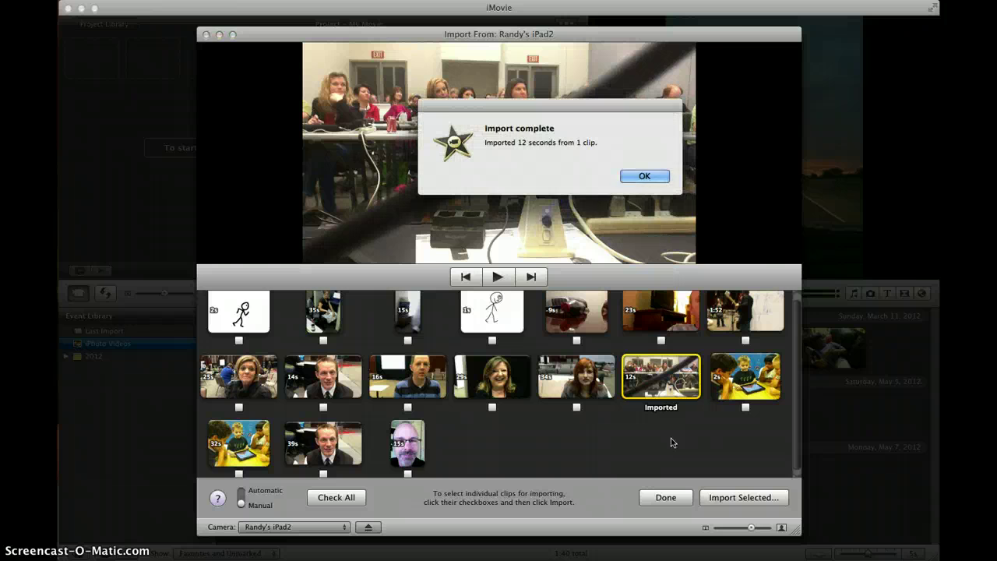
left_click(640, 178)
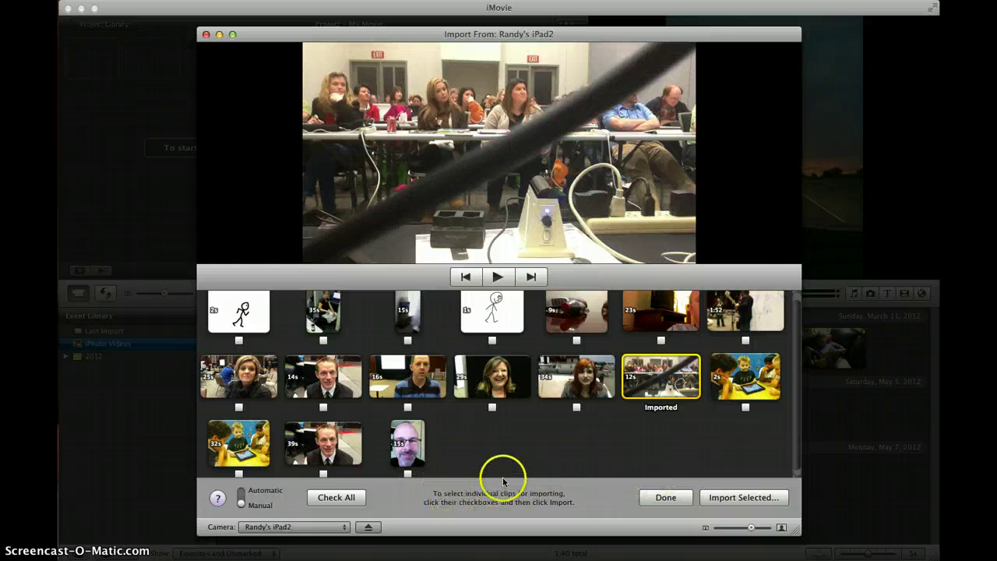
- Capture a short clip from the FaceTime HD Camera into the existing event, then close the import window
left_click(345, 529)
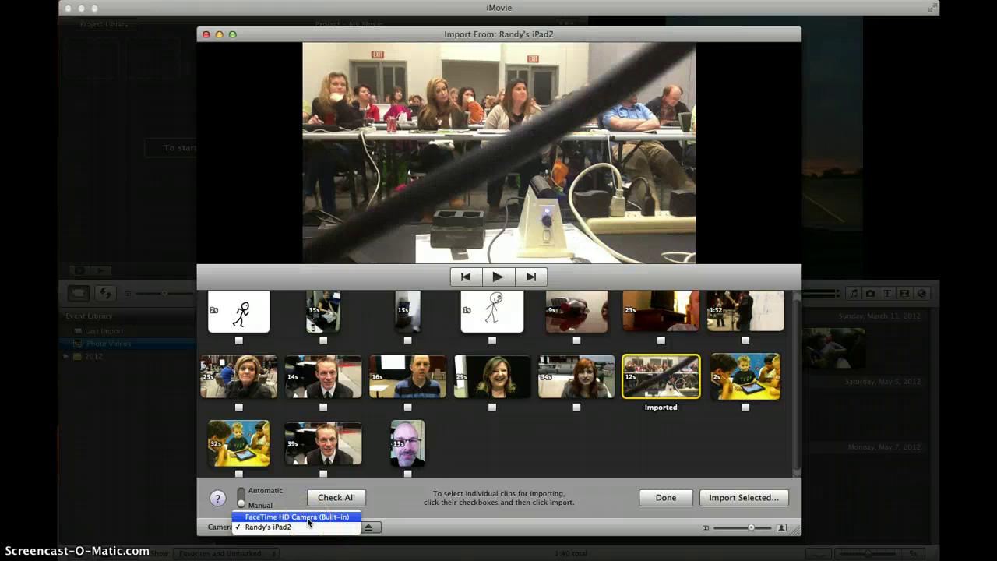
left_click(307, 519)
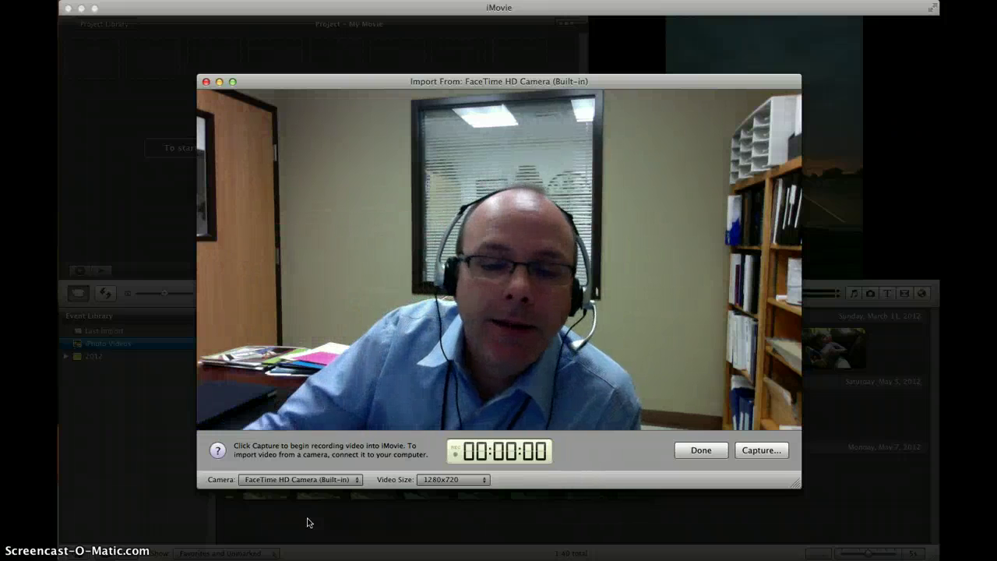
left_click(760, 451)
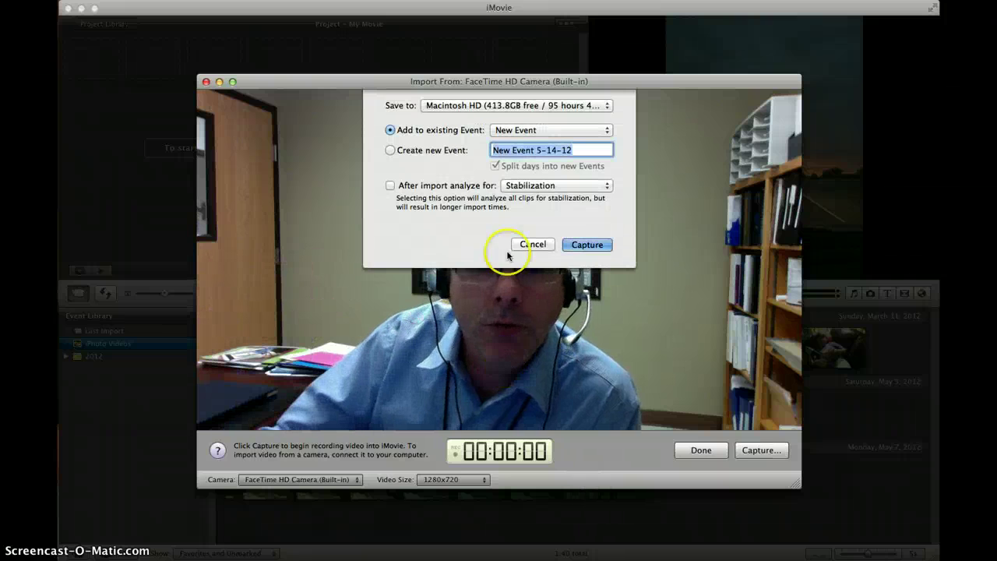
left_click(587, 244)
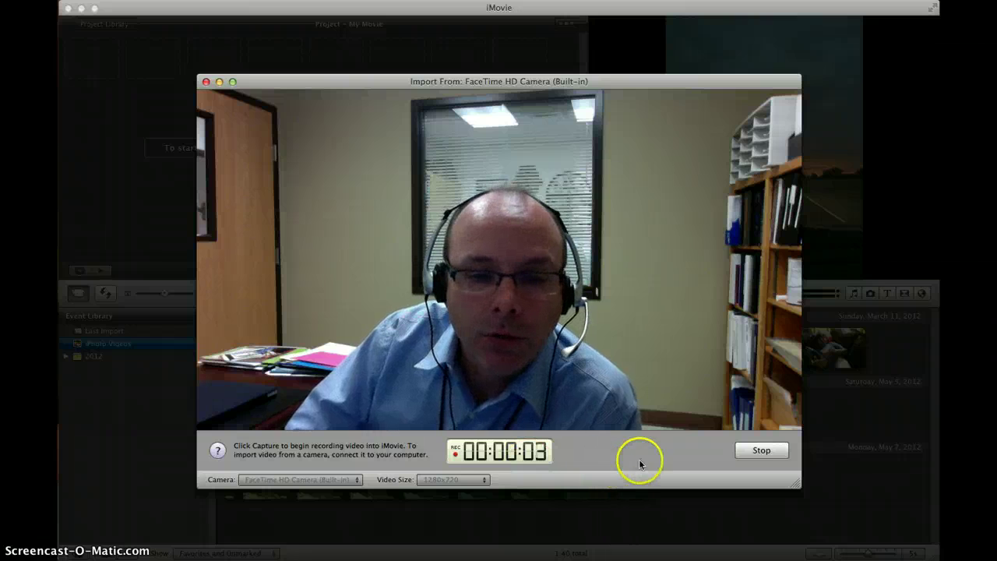
left_click(767, 450)
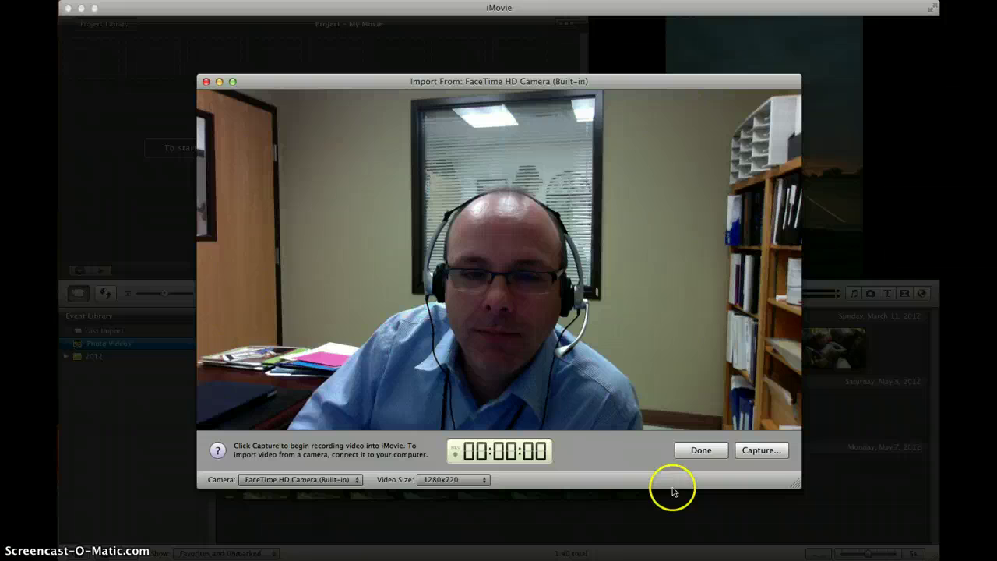
left_click(686, 451)
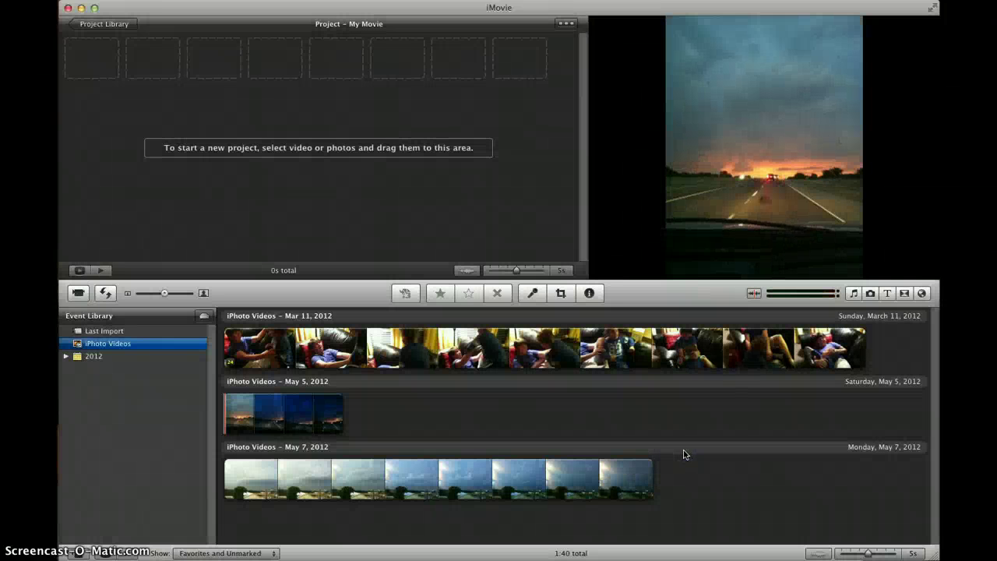
left_click(107, 331)
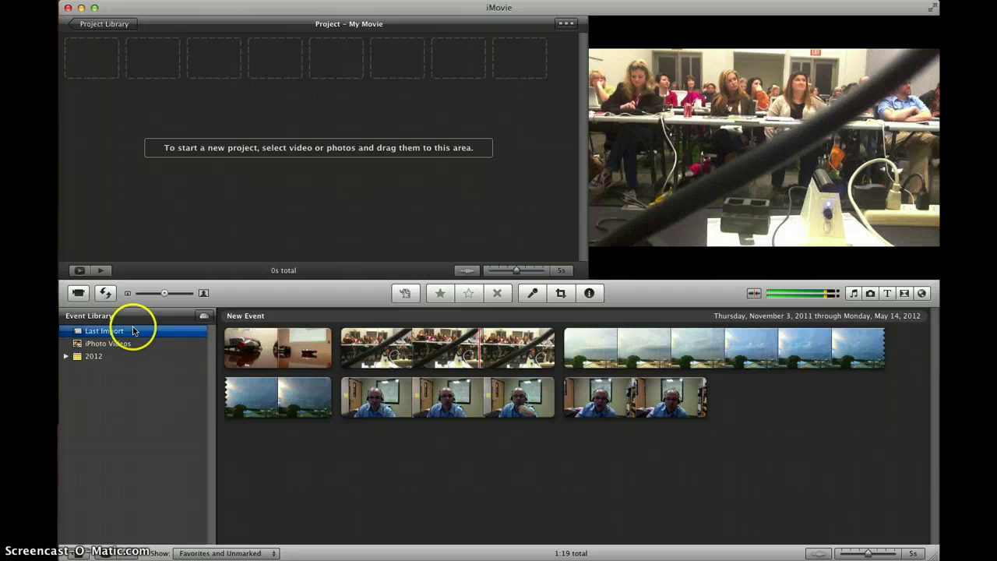
left_click(114, 347)
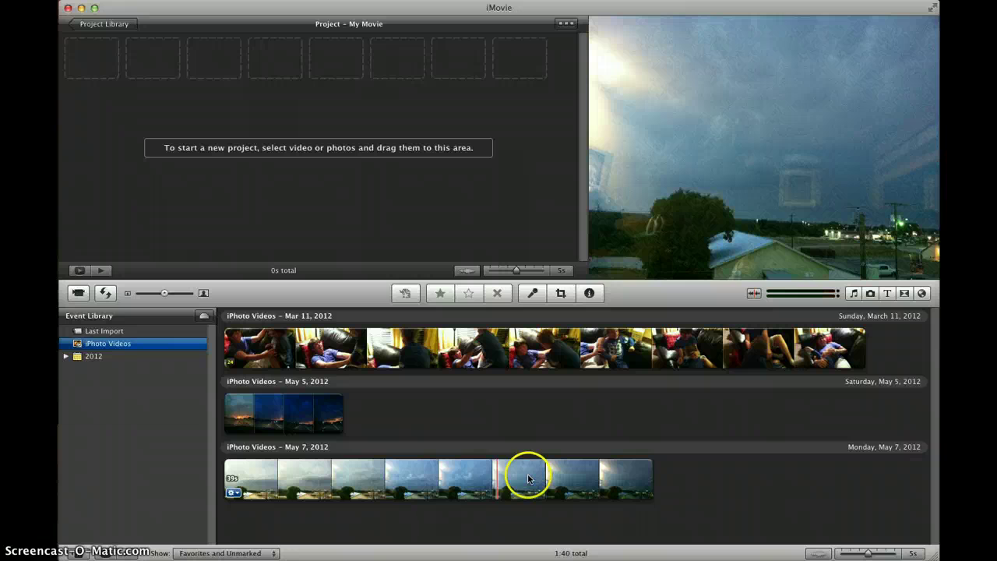
- Select a 5.0s range of the May 7 storm clip and drag it into the empty My Movie project
left_click_drag(480, 476, 535, 485)
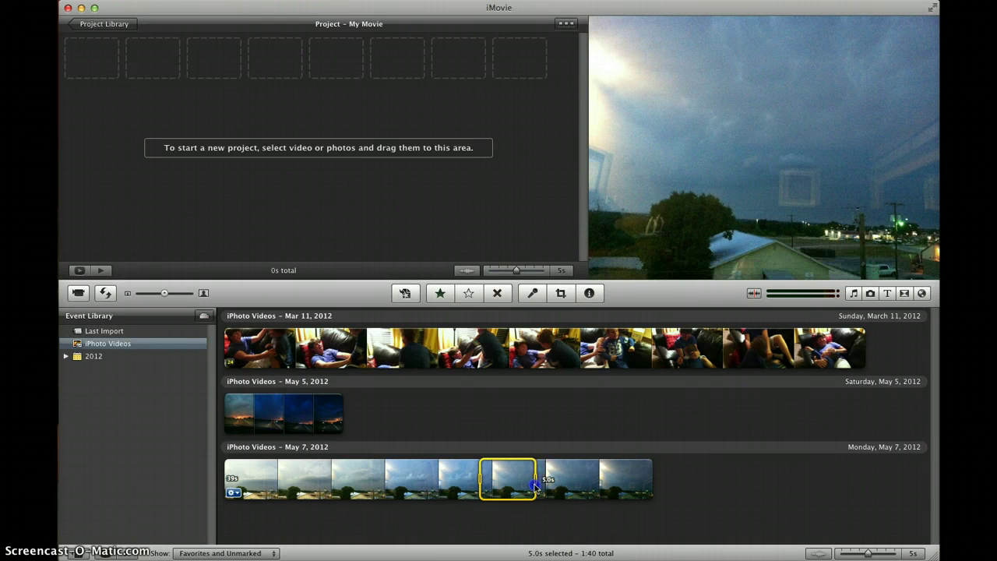
left_click(495, 464)
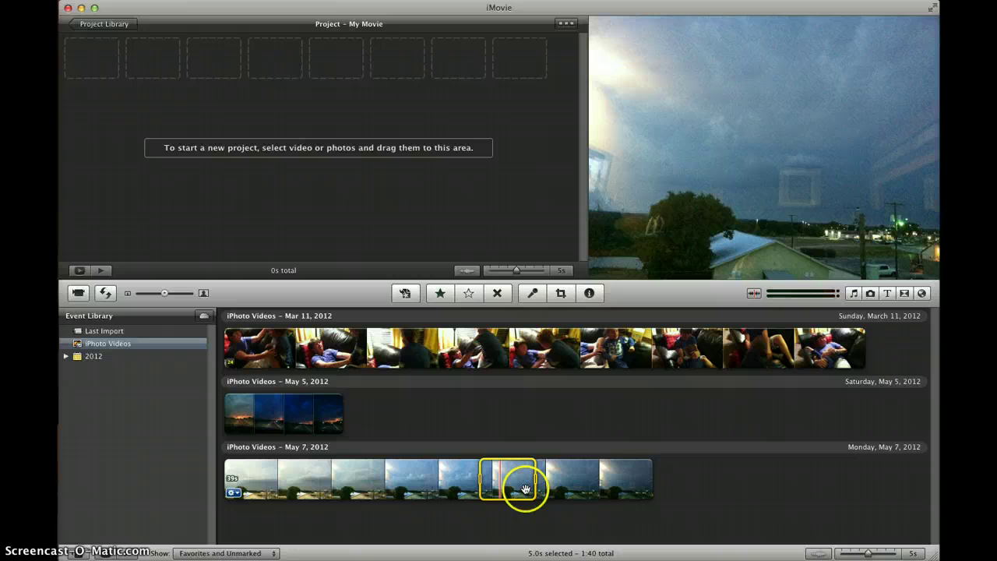
left_click_drag(518, 481, 107, 76)
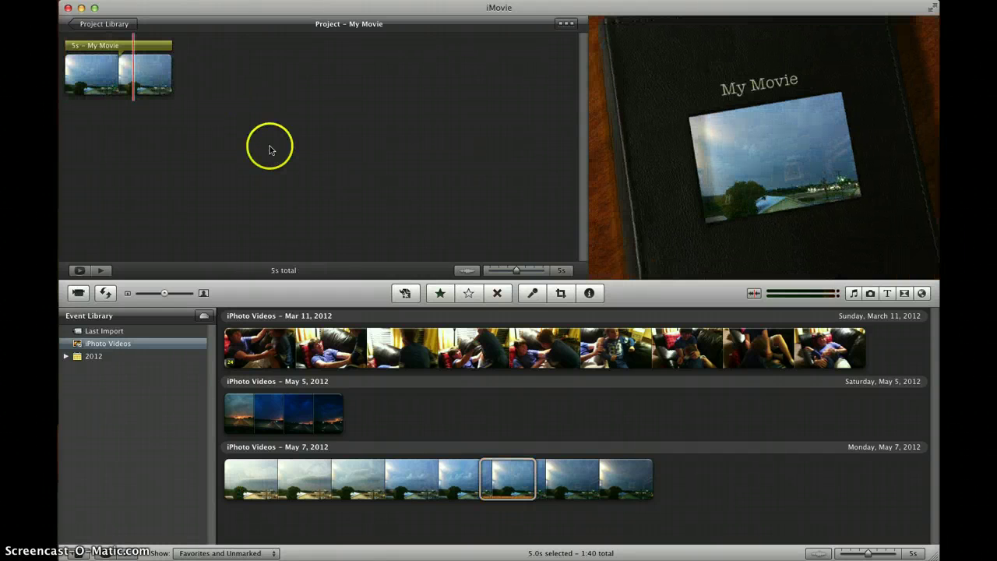
- Select the entire May 5 night-drive clip and drag it after the storm footage in My Movie
left_click(288, 413)
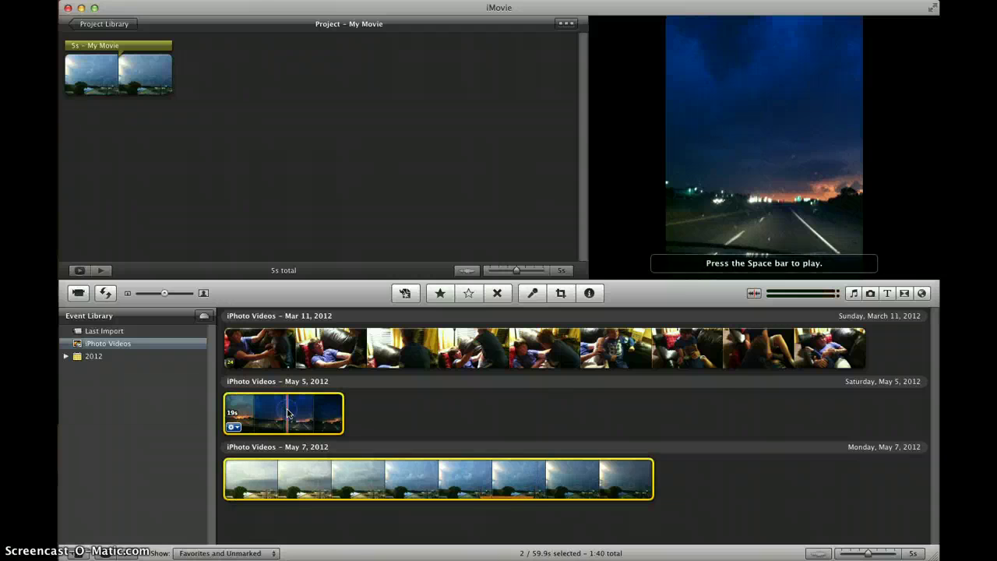
left_click(374, 408)
left_click(287, 414)
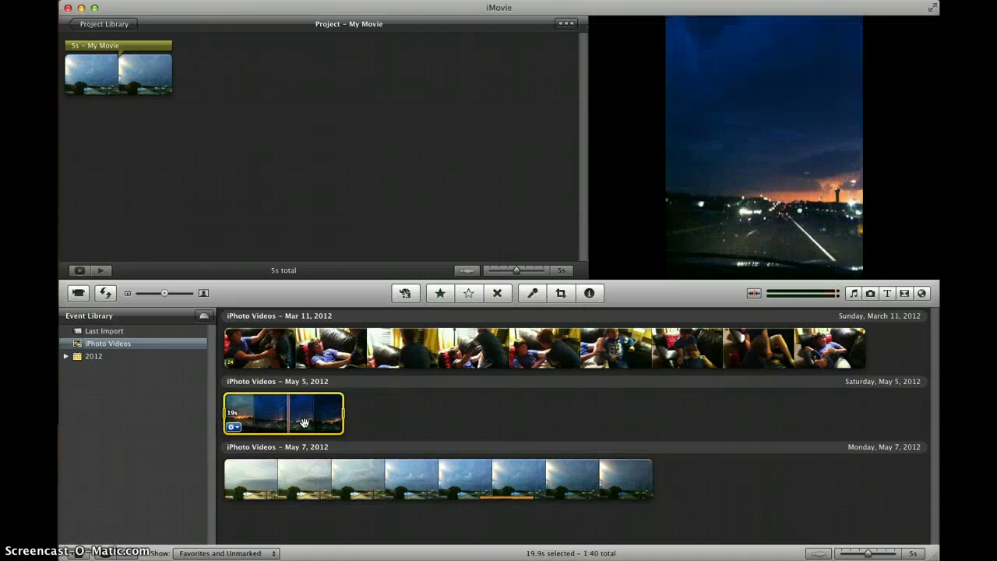
left_click(289, 414)
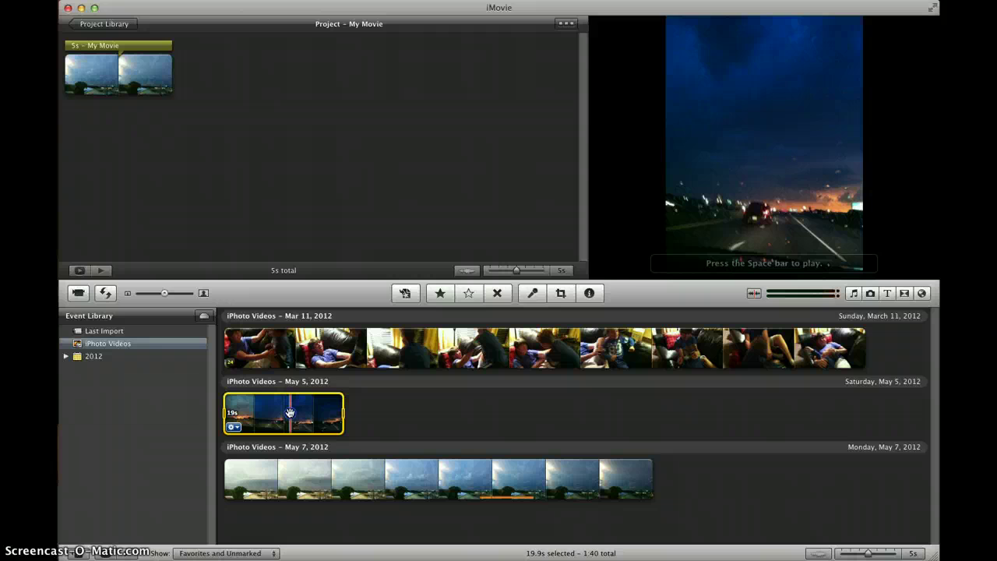
left_click_drag(290, 413, 222, 78)
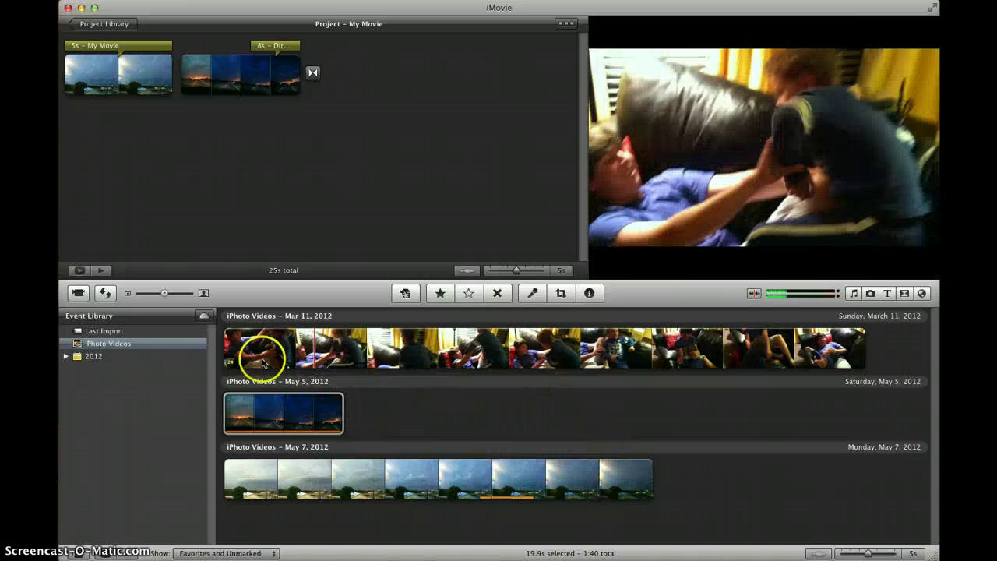
- Show the Last Import clips in the New Event and adjust a range selection on the bottle clip
left_click(107, 334)
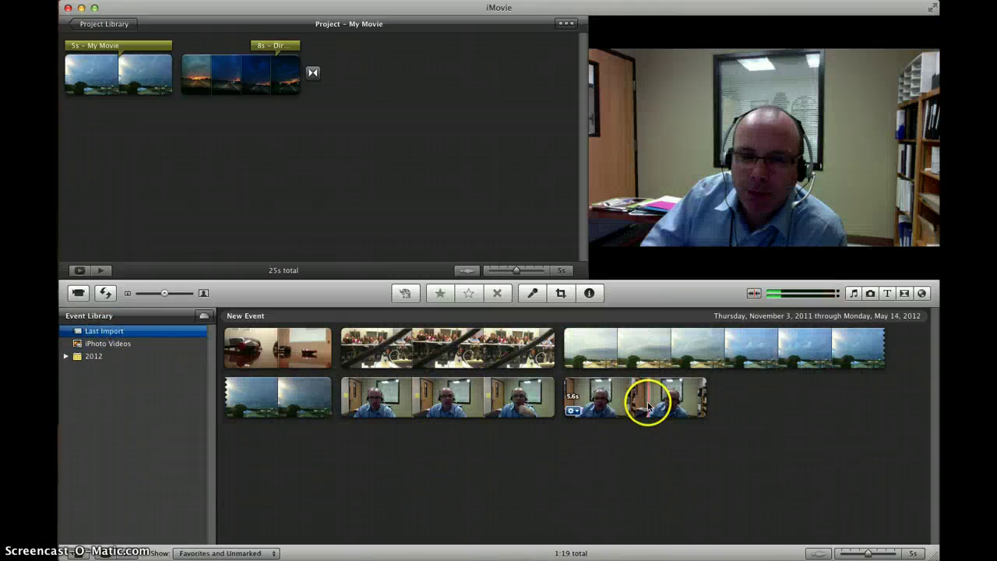
left_click(648, 405)
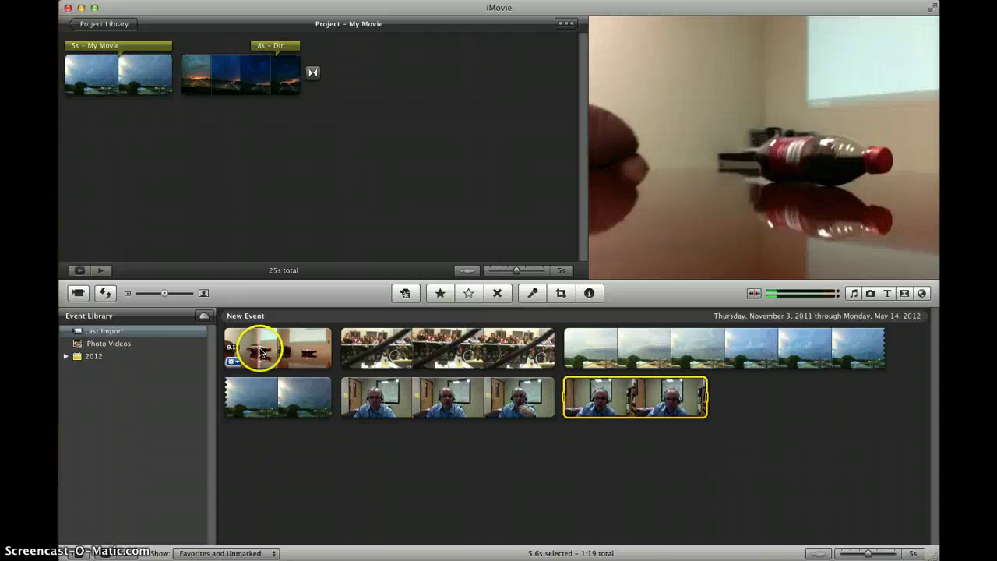
left_click(269, 352, "shift")
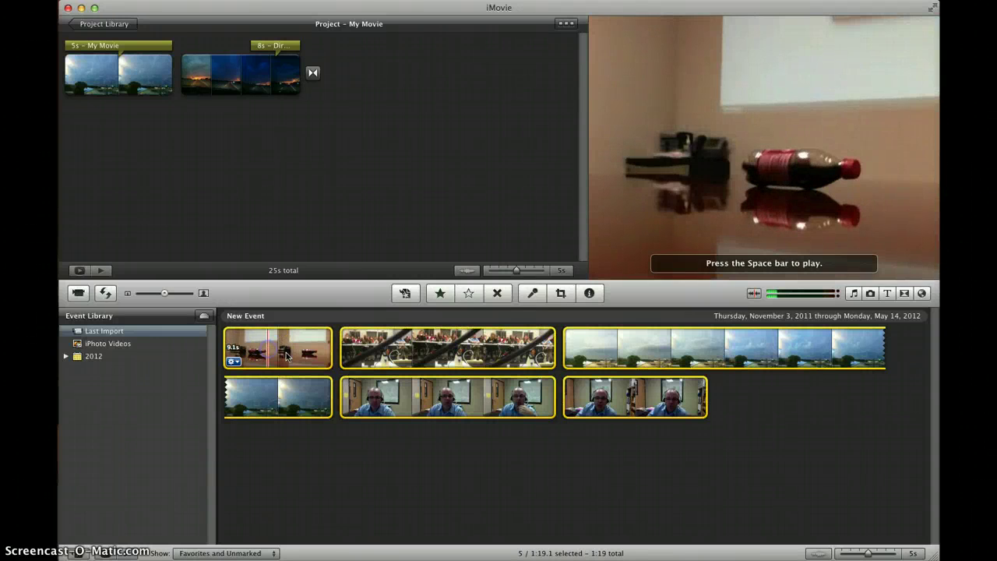
left_click(663, 452)
left_click(296, 347)
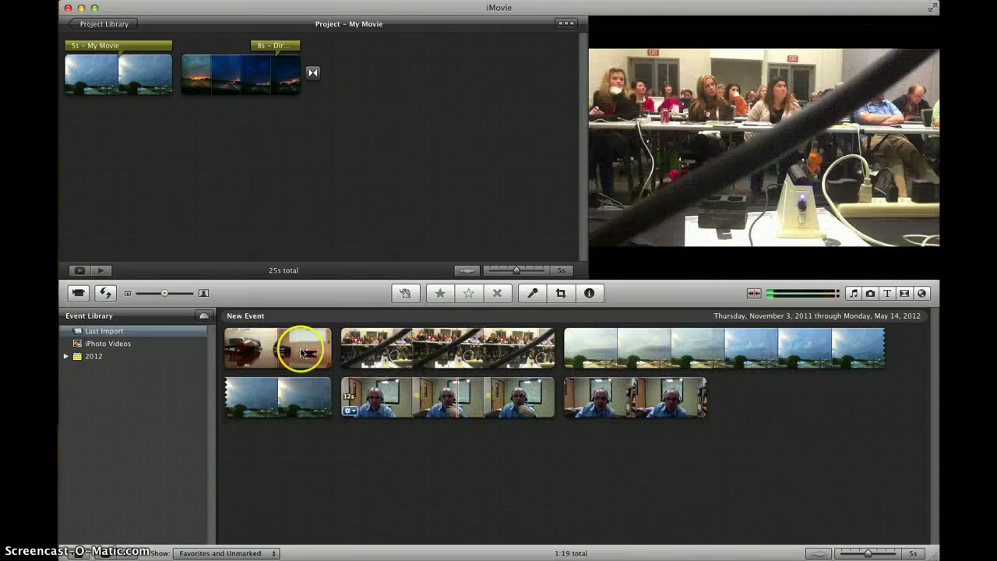
left_click(275, 352)
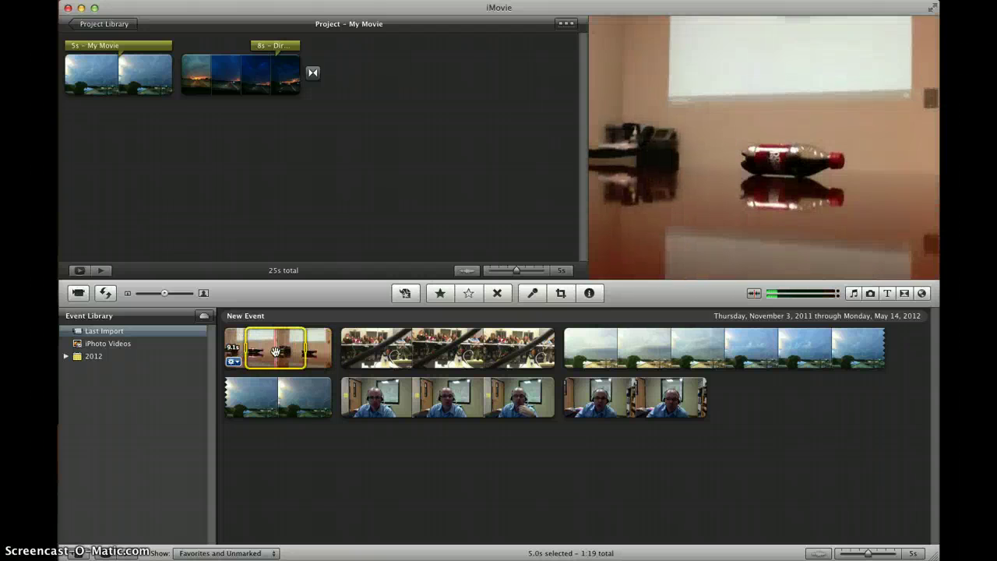
left_click_drag(275, 352, 312, 352)
- Select the whole bottle clip plus the classroom clip, drag both into My Movie, and continue past the Editing Tip
left_click(289, 343)
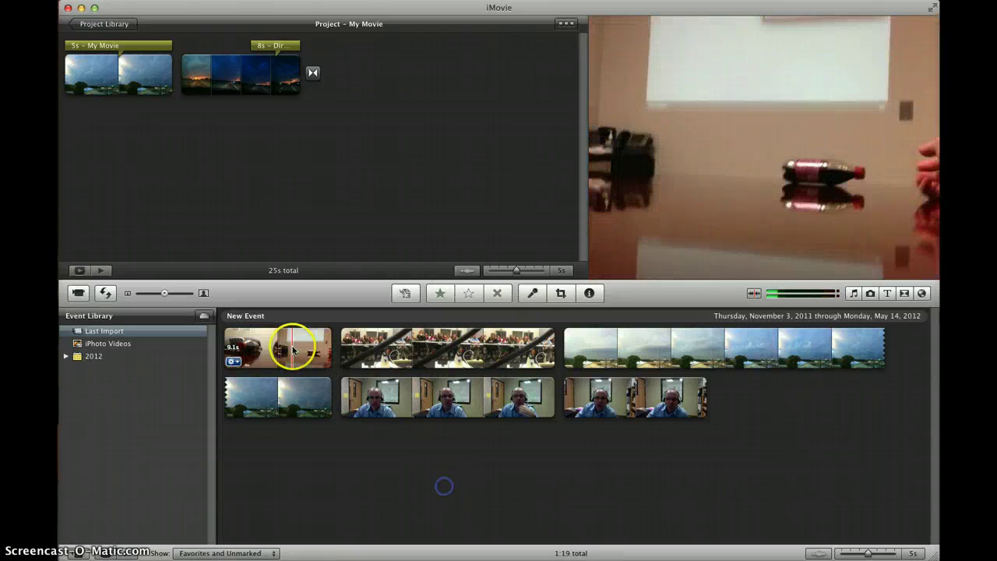
left_click(448, 348, "super")
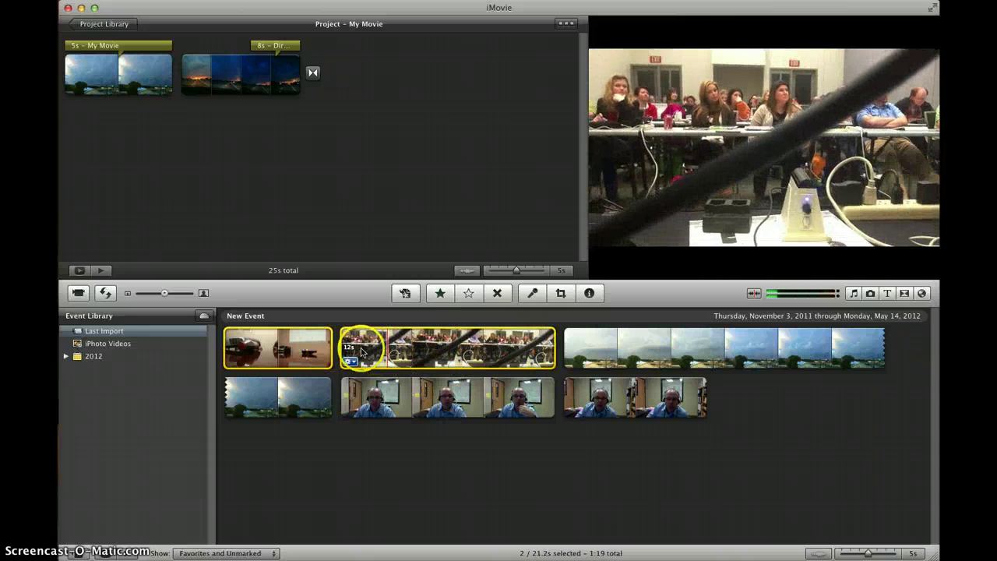
left_click_drag(478, 285, 452, 109)
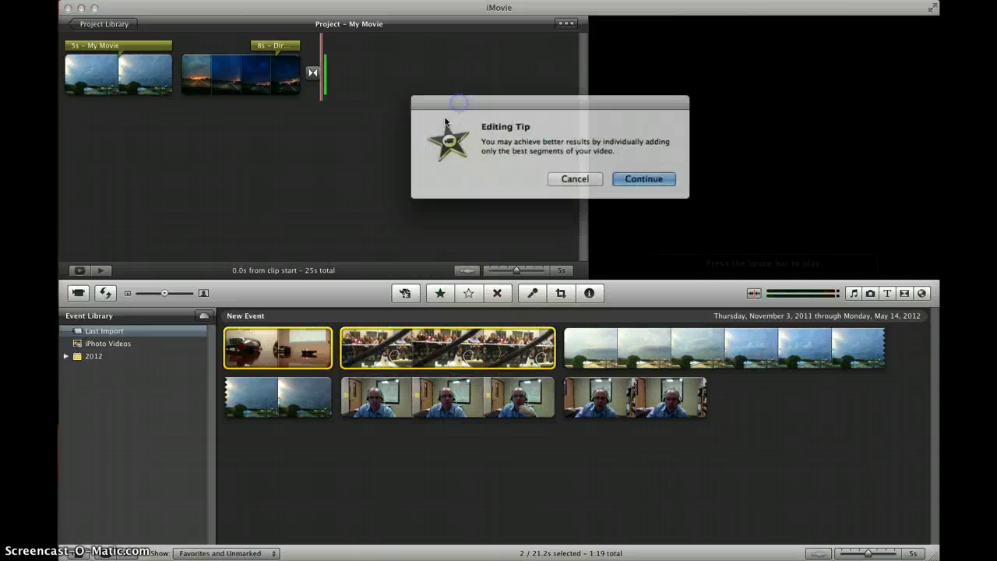
left_click(640, 176)
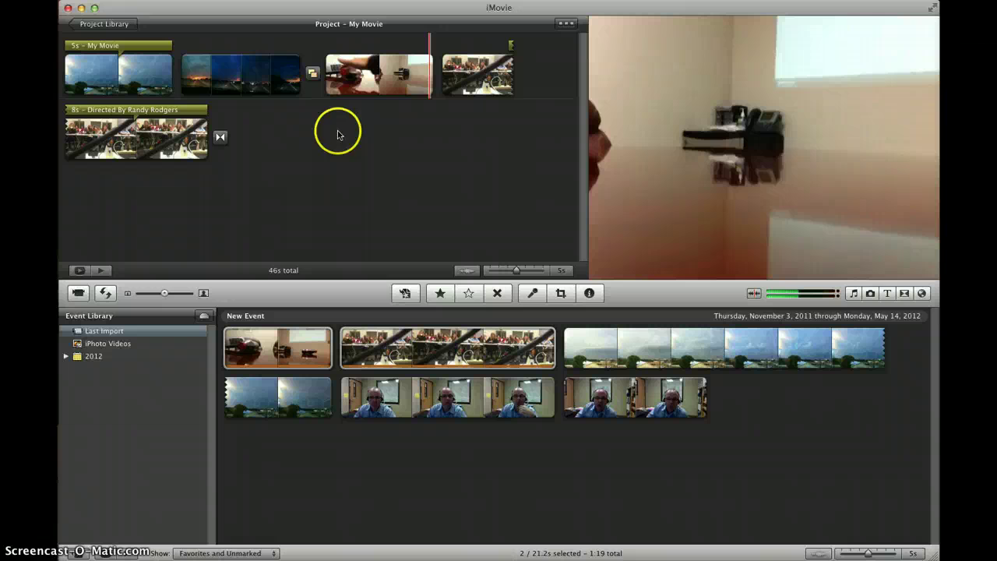
- Use Delete Entire Clip on the classroom clip so My Movie drops to 34s
left_click(447, 91)
left_click(207, 148, "super")
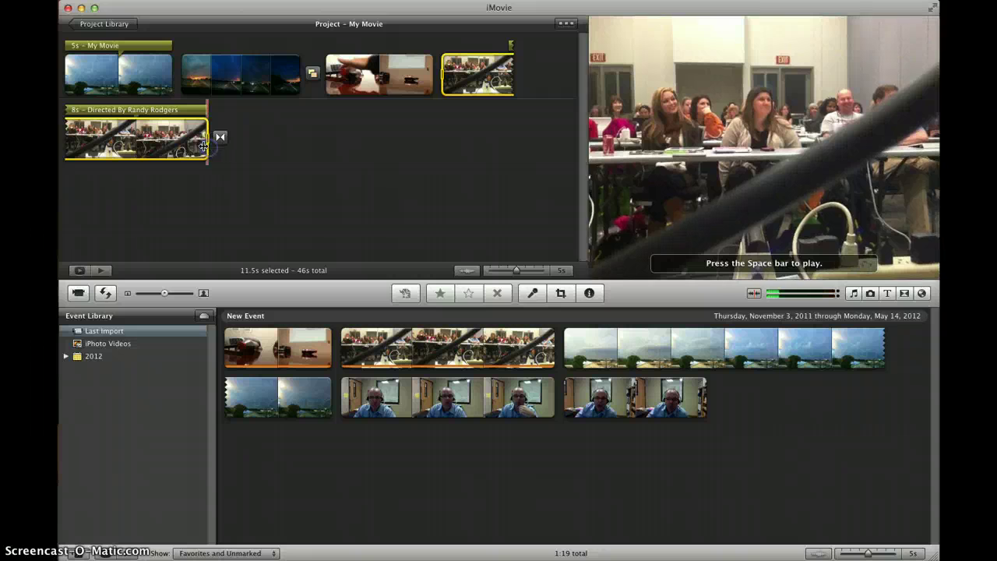
left_click(162, 138)
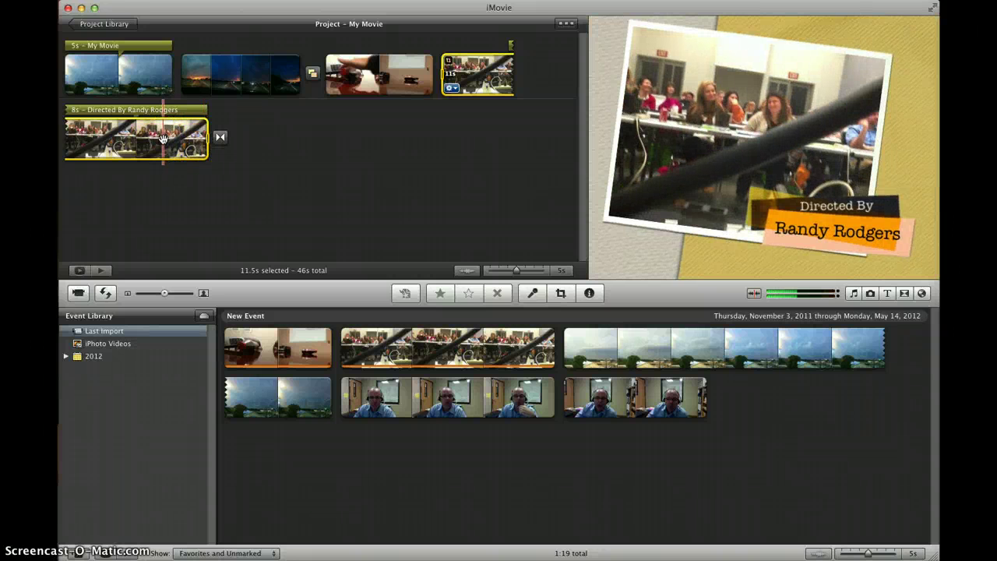
right_click(163, 138)
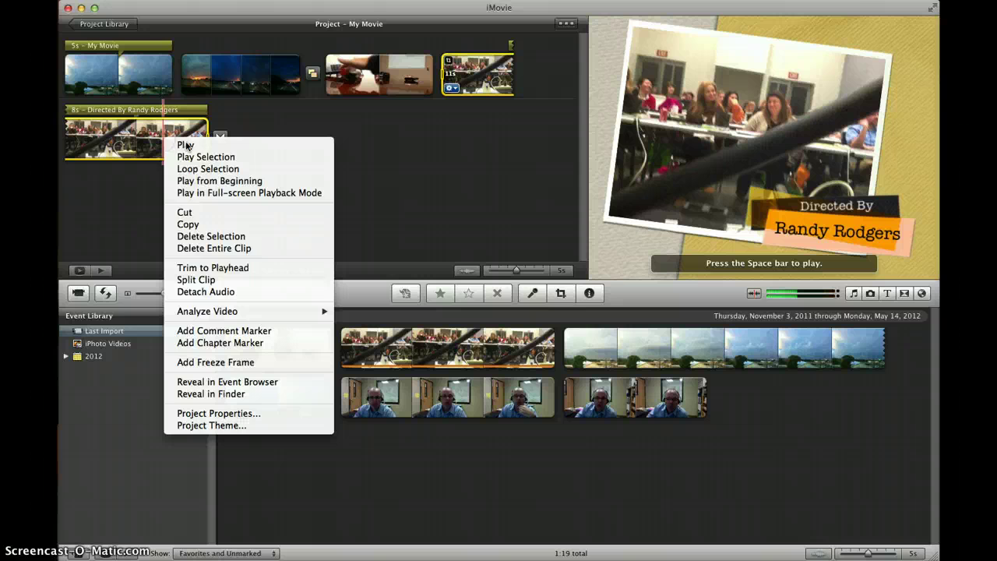
left_click(201, 249)
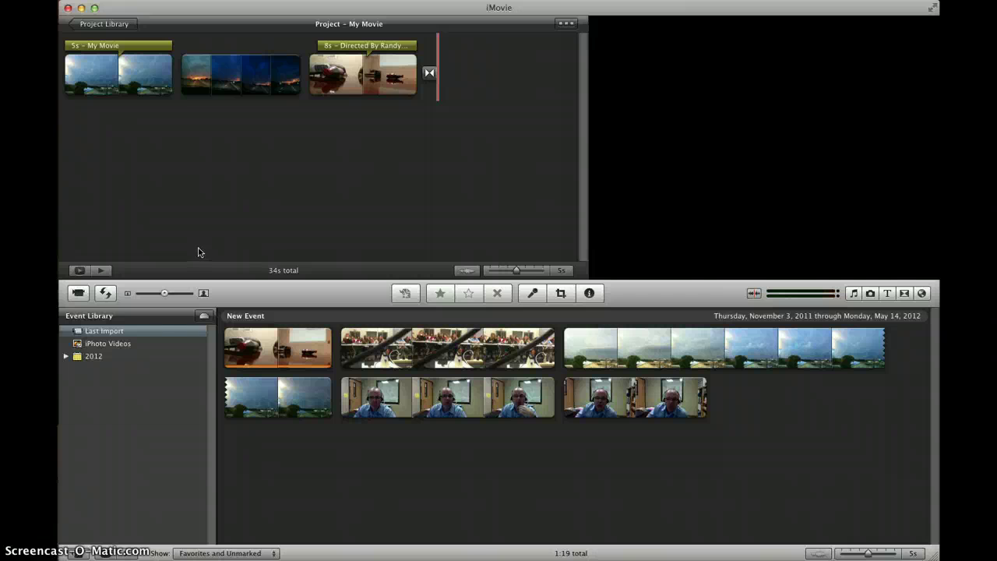
left_click(310, 220)
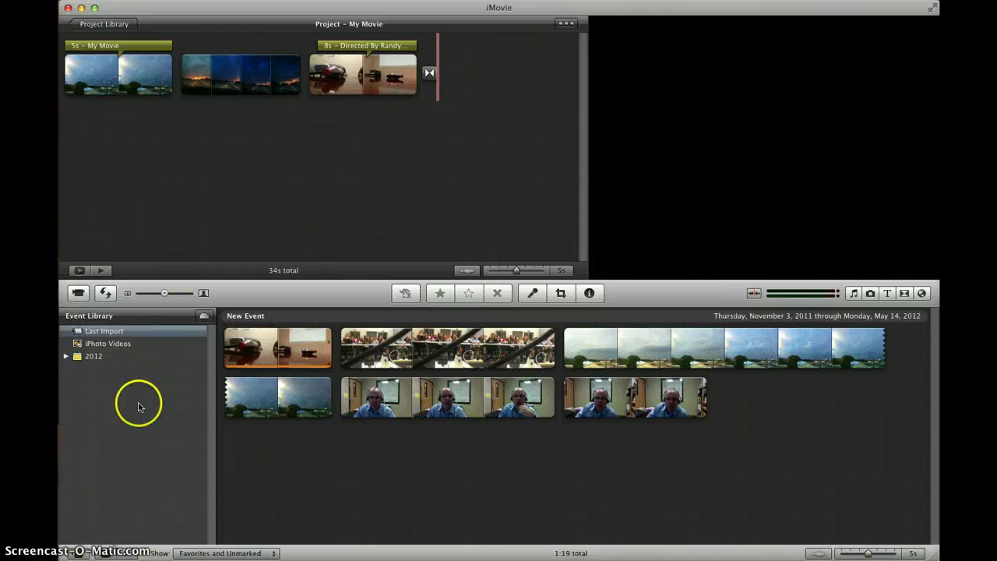